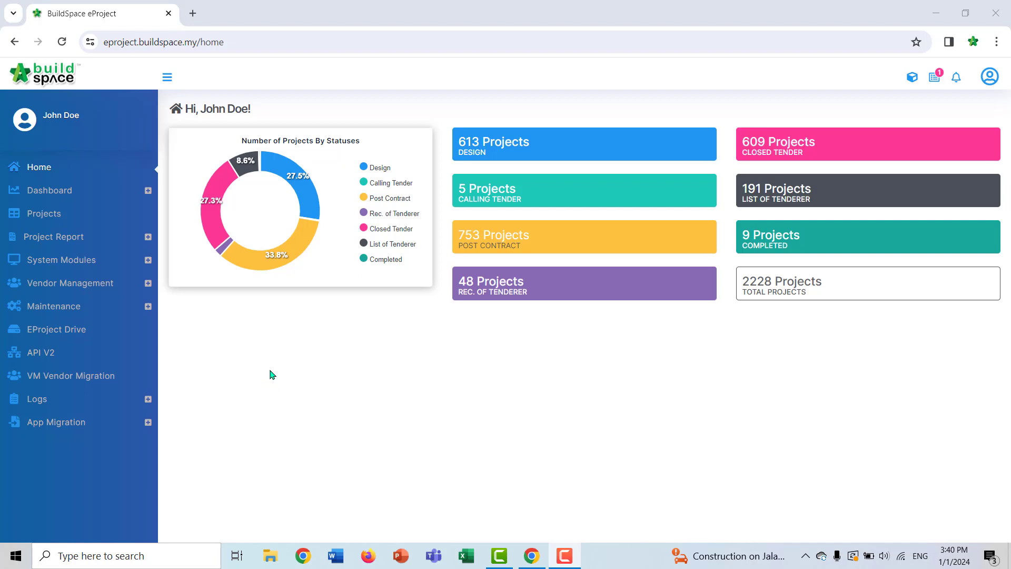
# Open the Companies maintenance list, filter its user group by "busi" and look through the matching companies
pyautogui.click(39, 309)
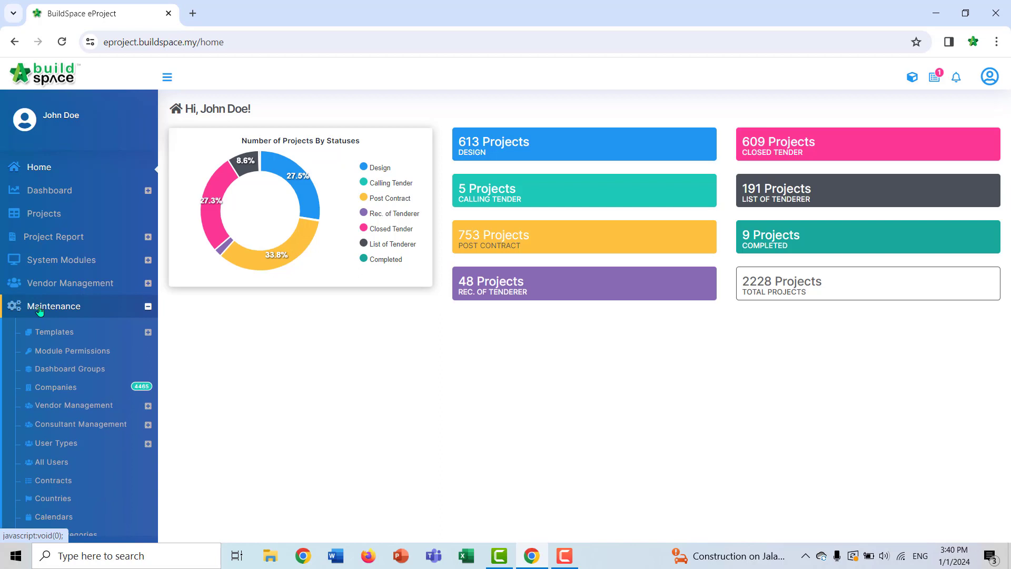
pyautogui.click(50, 389)
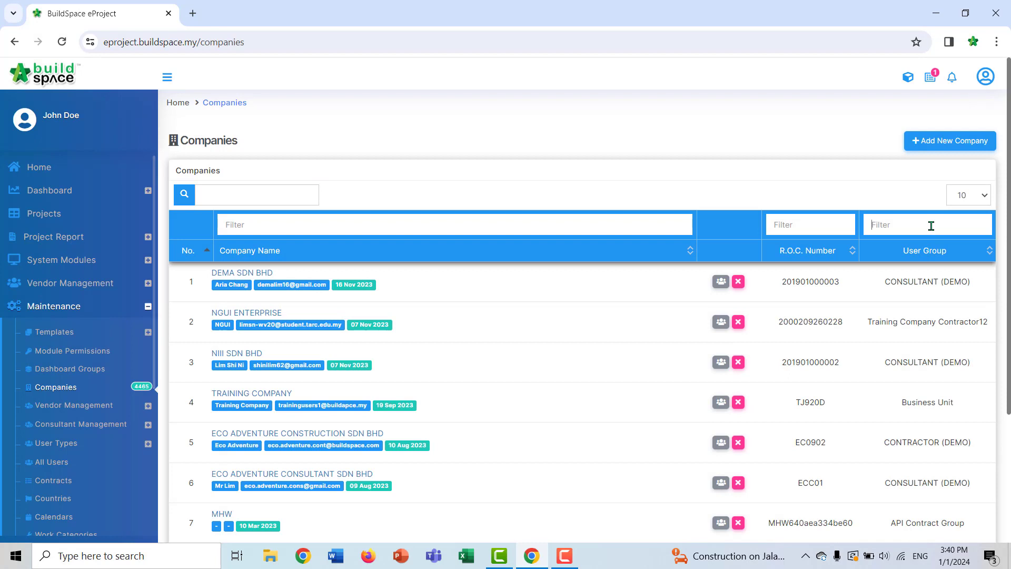
pyautogui.write('busi')
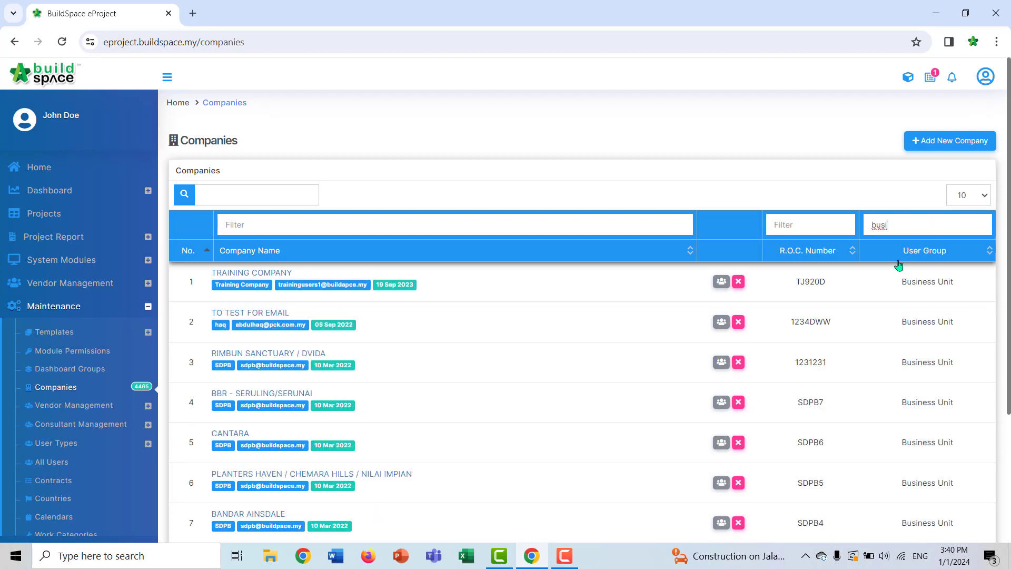
pyautogui.scroll(-3, 903, 321)
pyautogui.scroll(3, 902, 337)
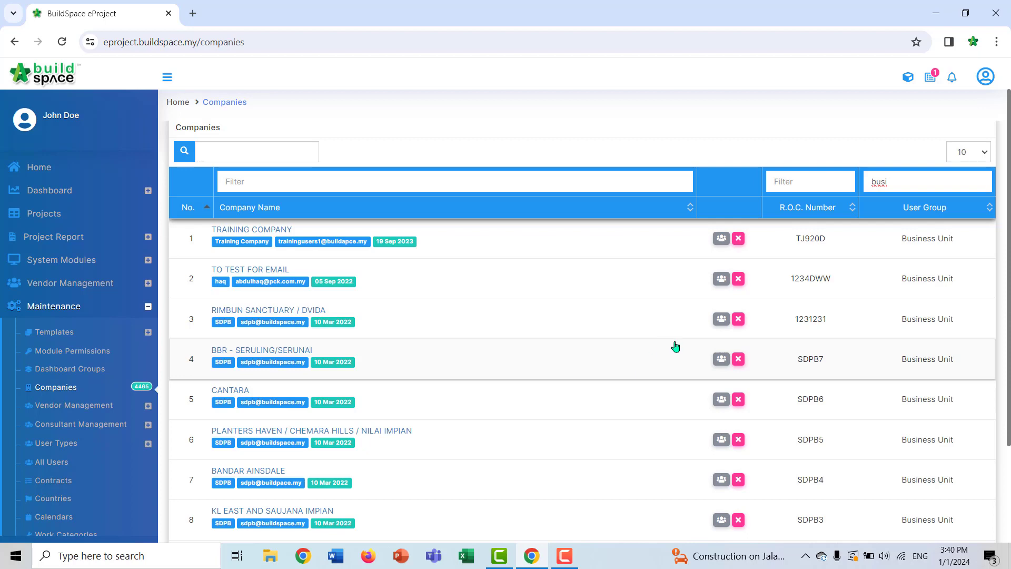
pyautogui.scroll(-3, 898, 383)
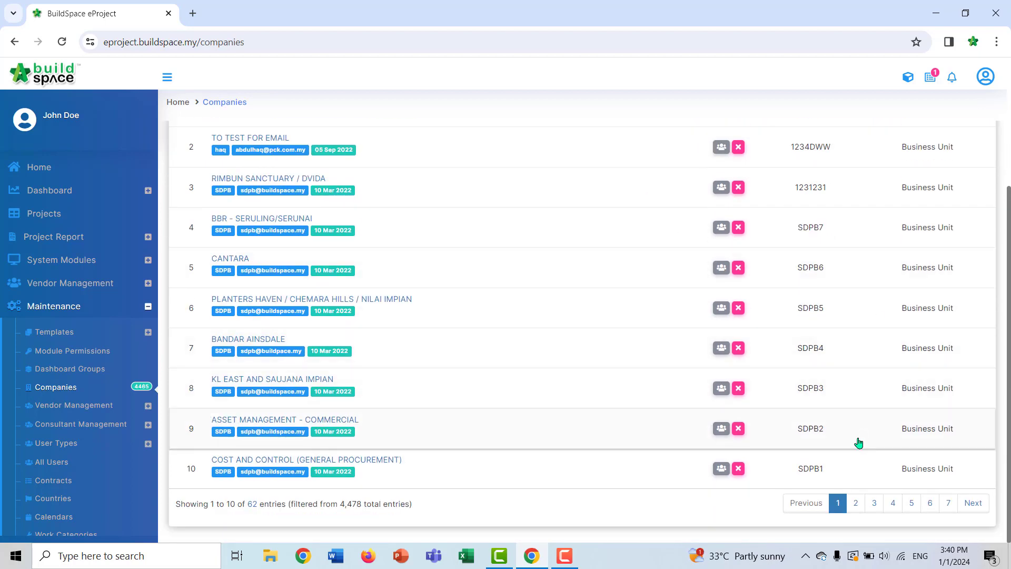
pyautogui.scroll(2, 858, 443)
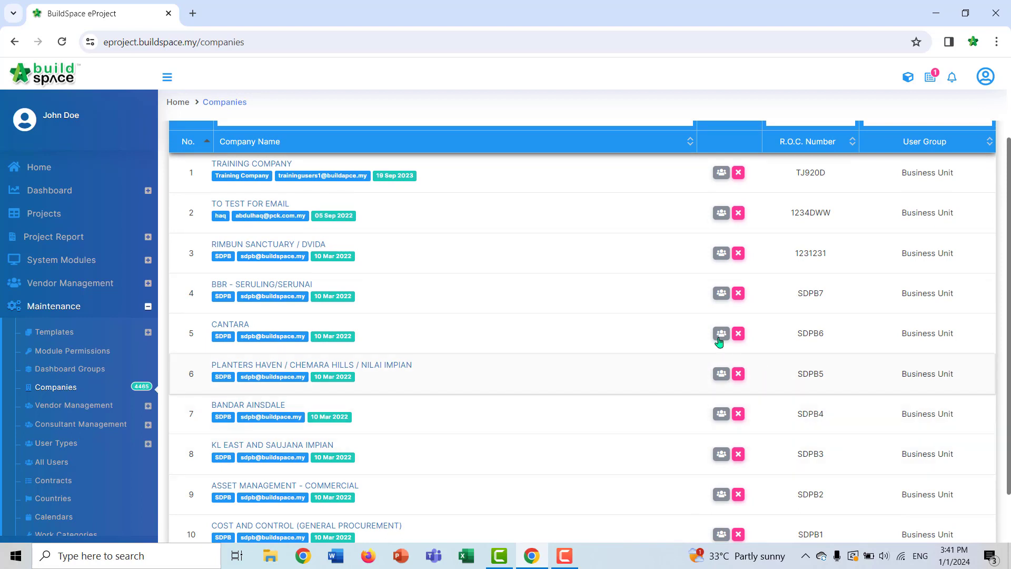
pyautogui.scroll(2, 864, 311)
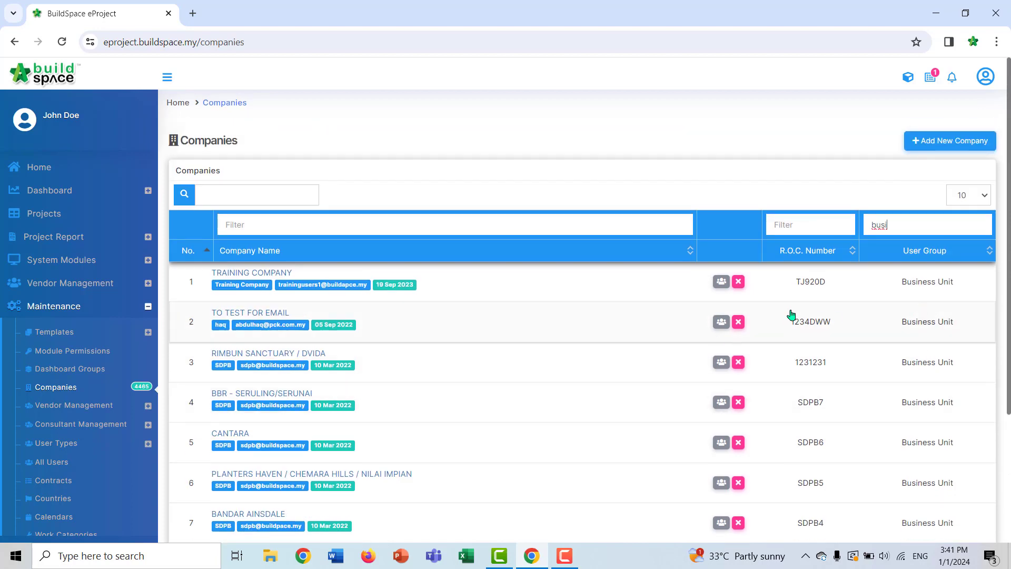
# Open the user list of TRAINING COMPANY and bring up the company switch page for Training User 2
pyautogui.click(720, 283)
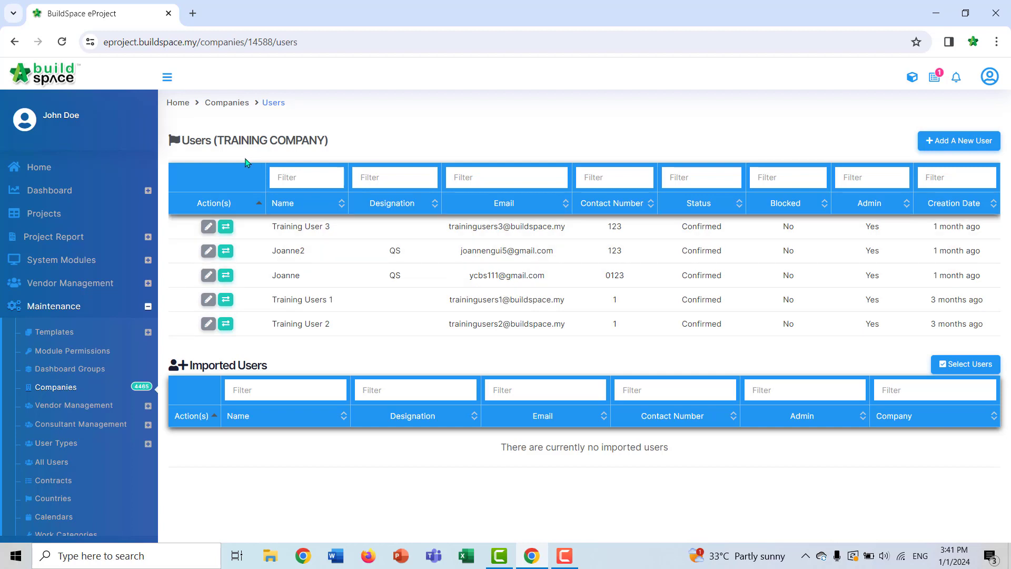
pyautogui.moveTo(269, 326); pyautogui.dragTo(352, 329)
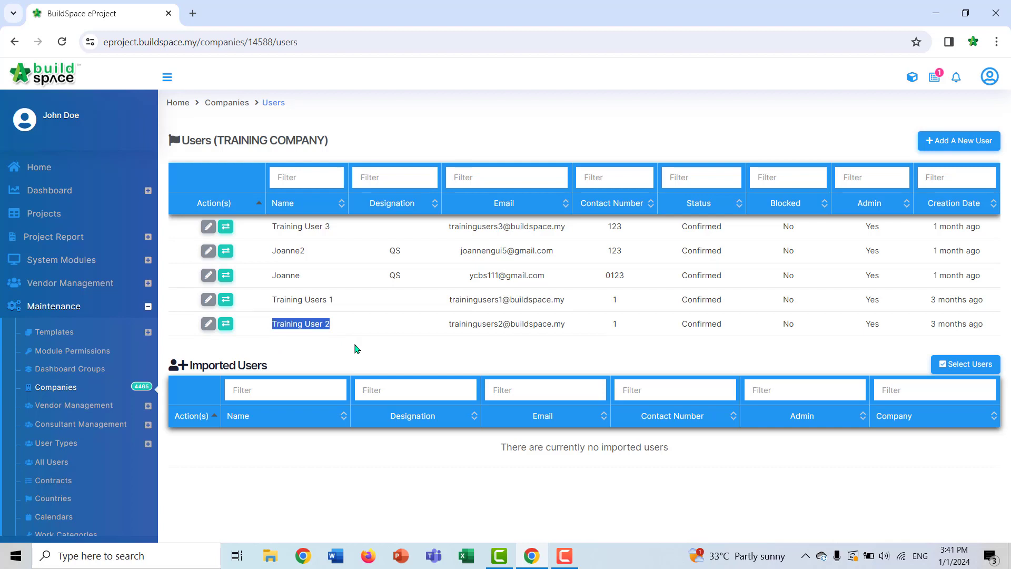
pyautogui.click(230, 328)
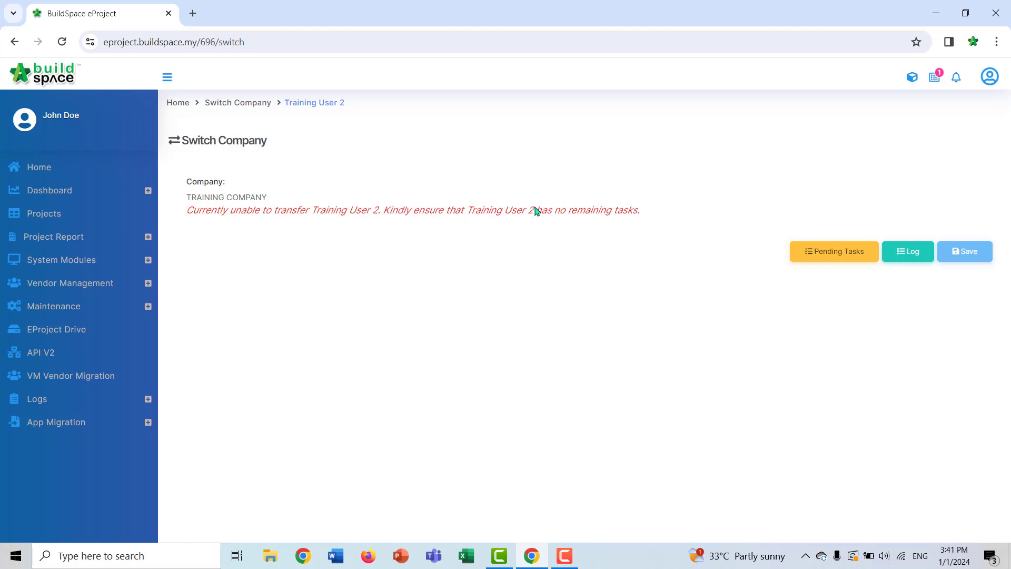
# Examine Training User 2's pending tasks and assigned Contract Management permissions, and close the overview
pyautogui.click(817, 255)
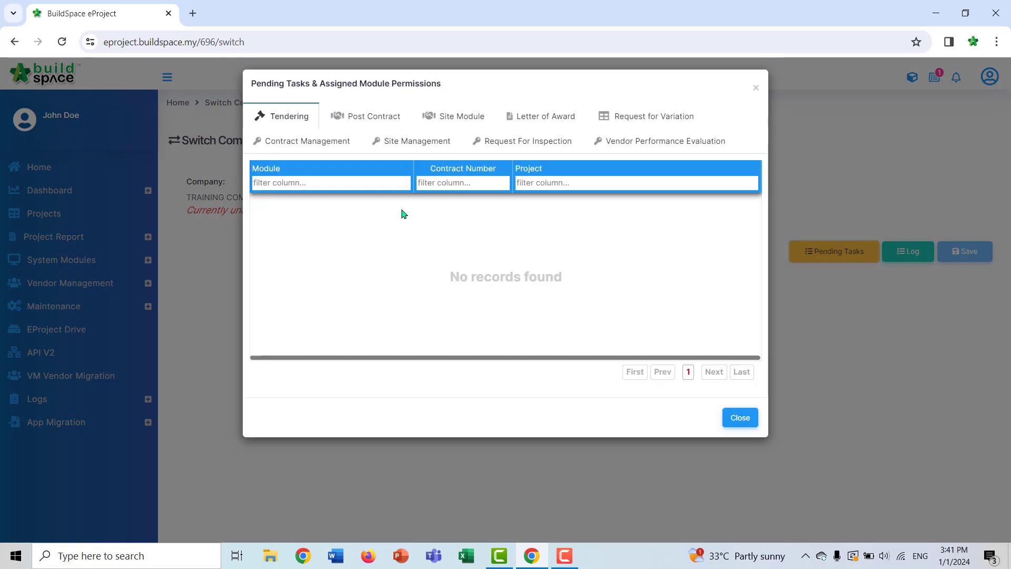
pyautogui.click(324, 143)
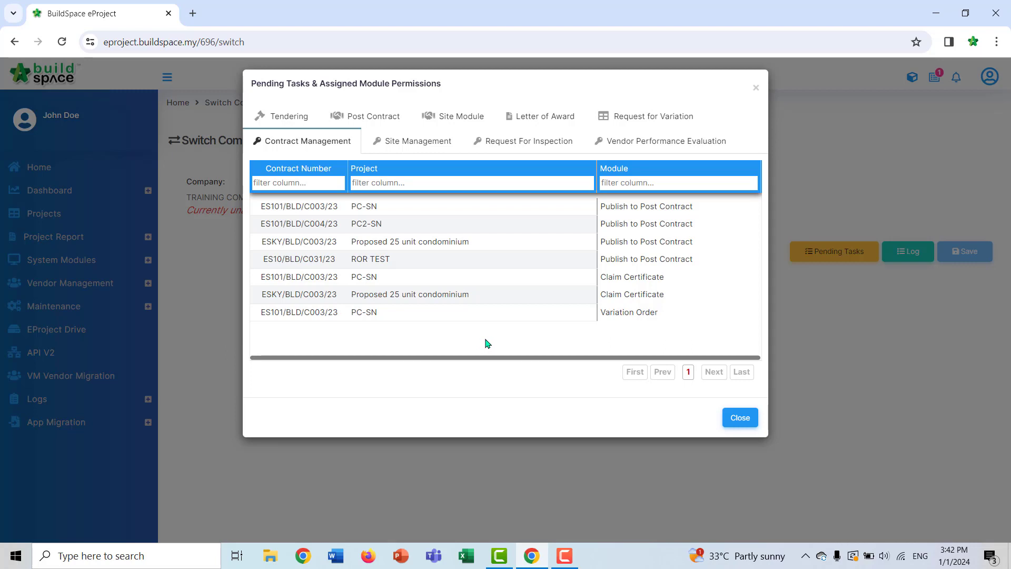
pyautogui.click(743, 416)
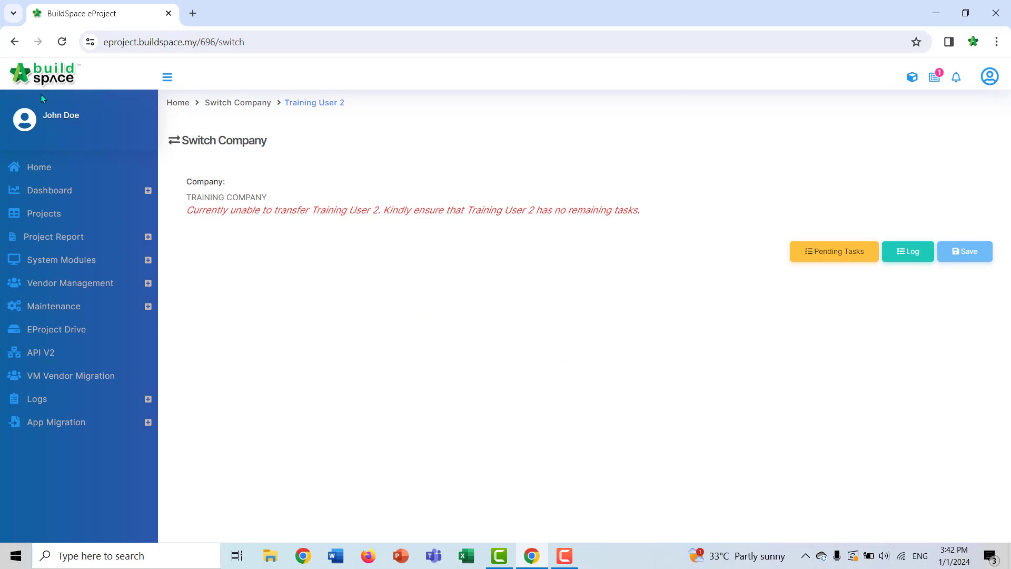
# Return to TRAINING COMPANY's user list, view the users that can be imported, and close the selection without importing any
pyautogui.click(12, 44)
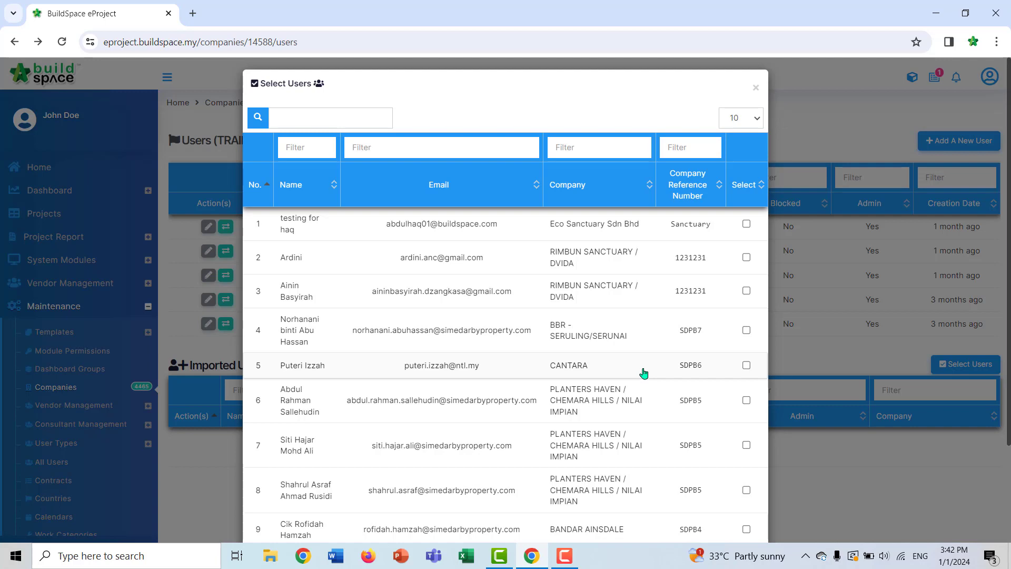
pyautogui.click(756, 90)
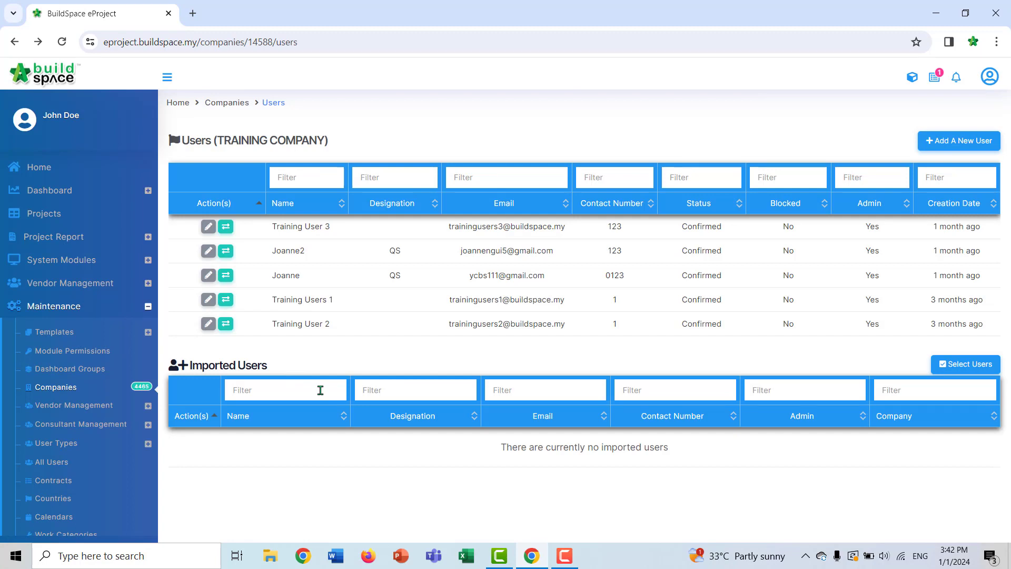
# Start a new company record from the Companies list and set its vendor group to Business Unit
pyautogui.click(58, 389)
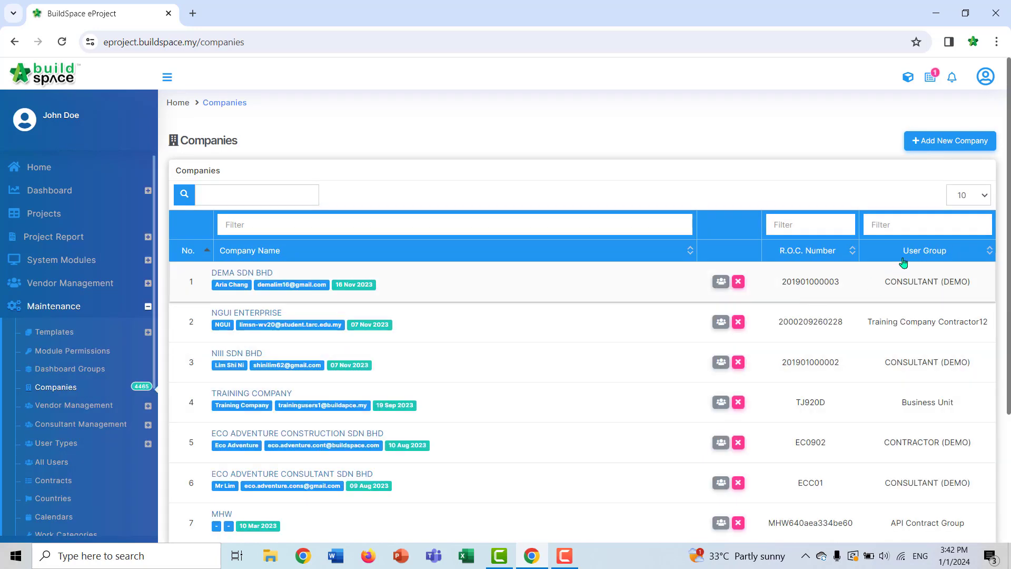
pyautogui.click(938, 144)
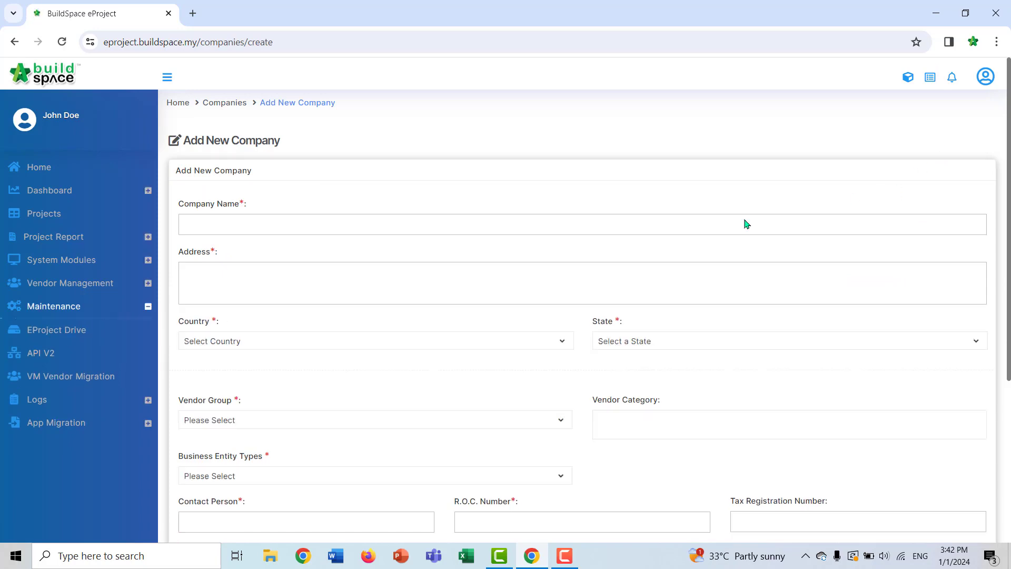
pyautogui.click(295, 230)
pyautogui.scroll(-3, 296, 233)
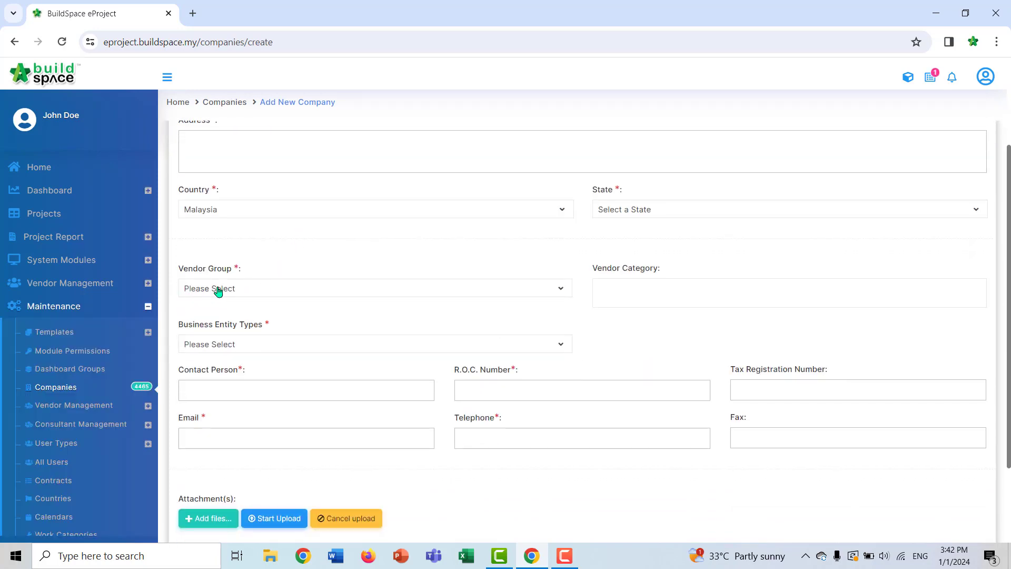
pyautogui.click(218, 292)
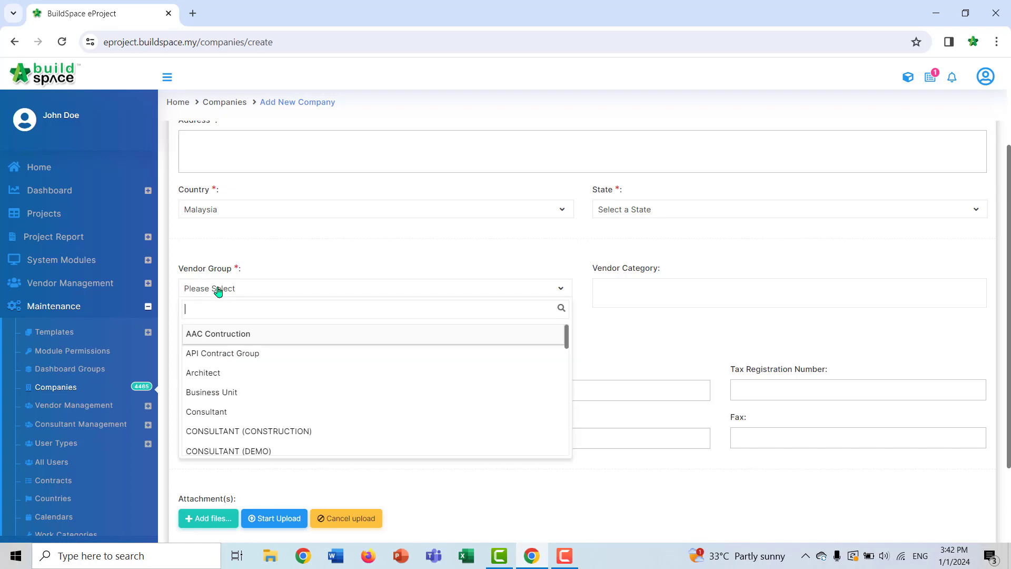
pyautogui.click(233, 392)
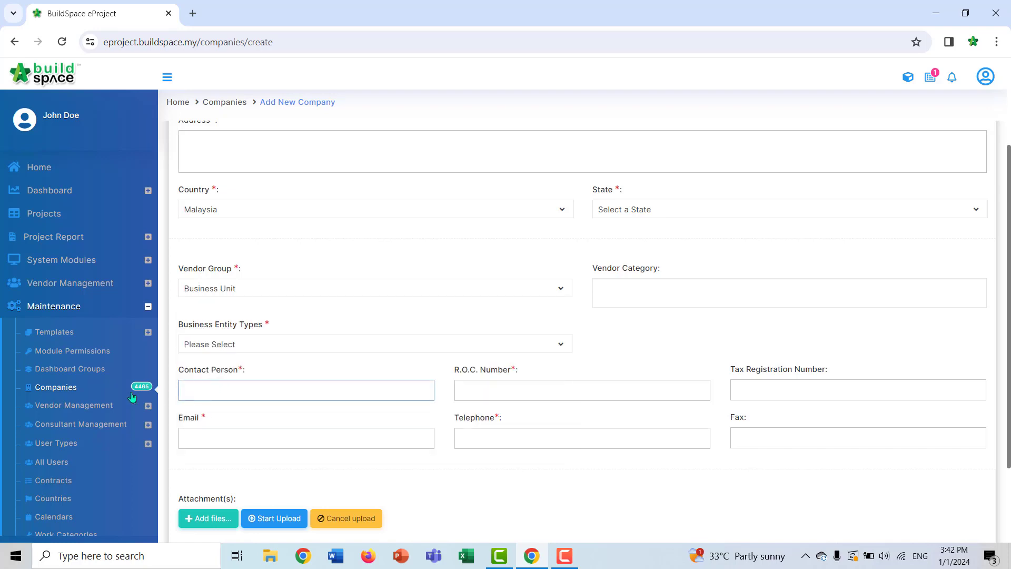
# Filter the Companies list by user group "group con" and open the users of GCD TEST NO USER
pyautogui.click(56, 387)
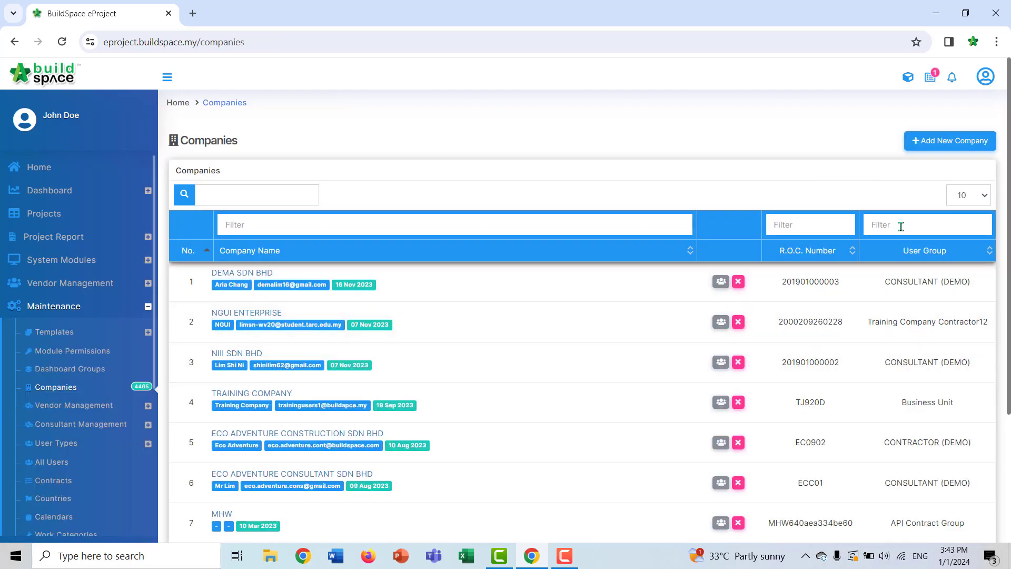
pyautogui.click(931, 231)
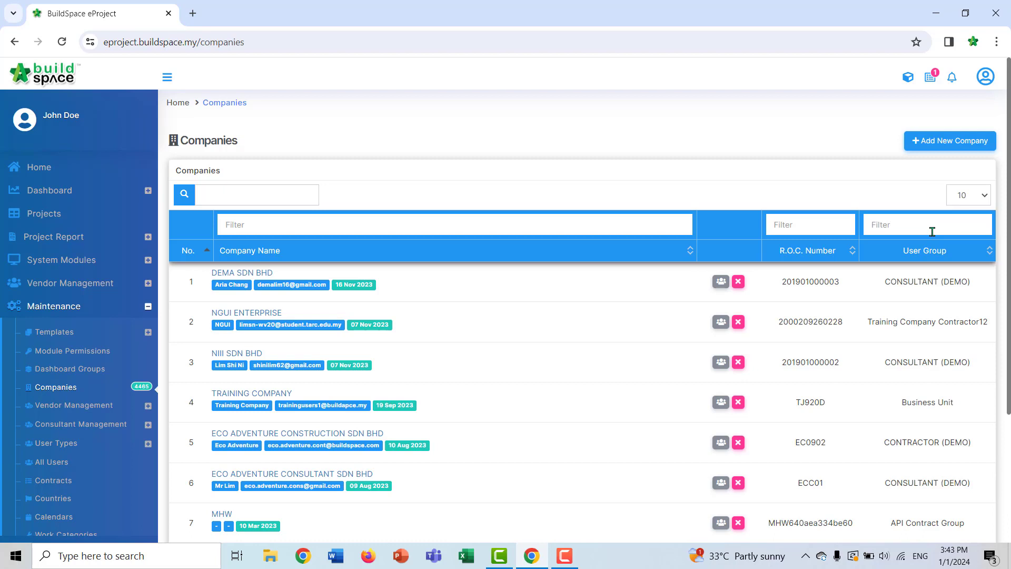
pyautogui.write('group')
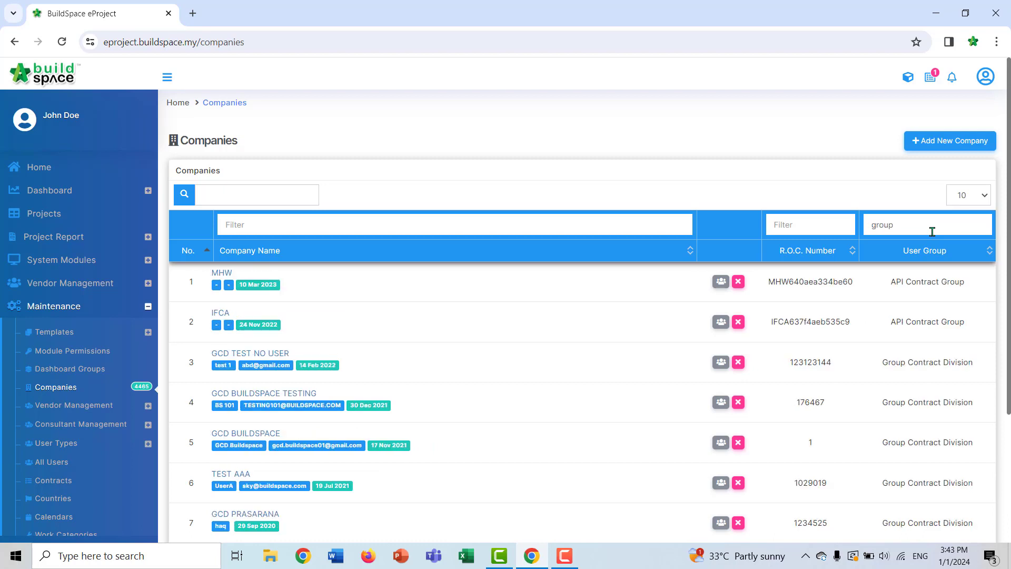
pyautogui.write(' con')
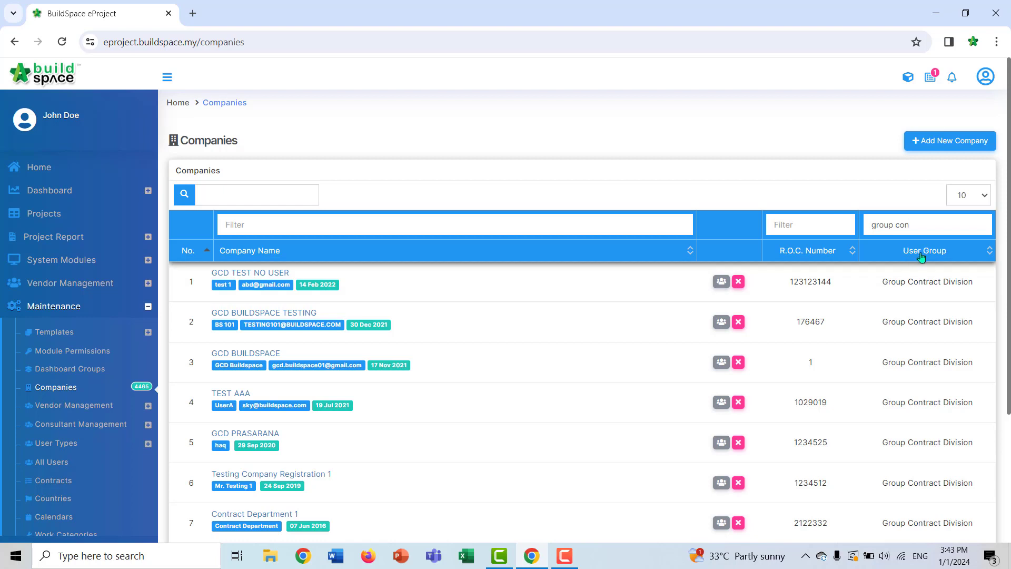
pyautogui.click(719, 283)
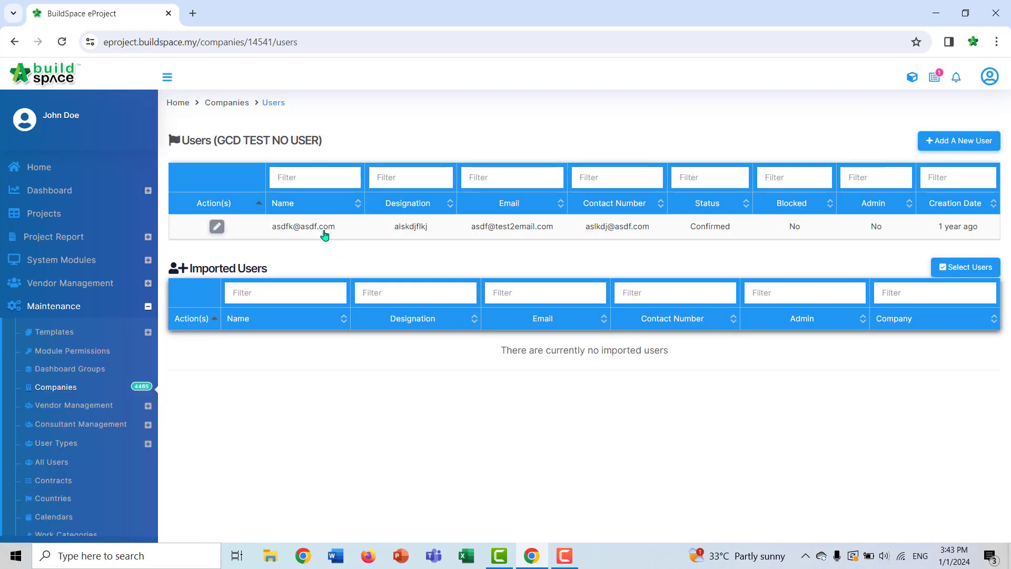
# Open the new user form for GCD TEST NO USER, examine its account access options and leave without saving
pyautogui.click(950, 143)
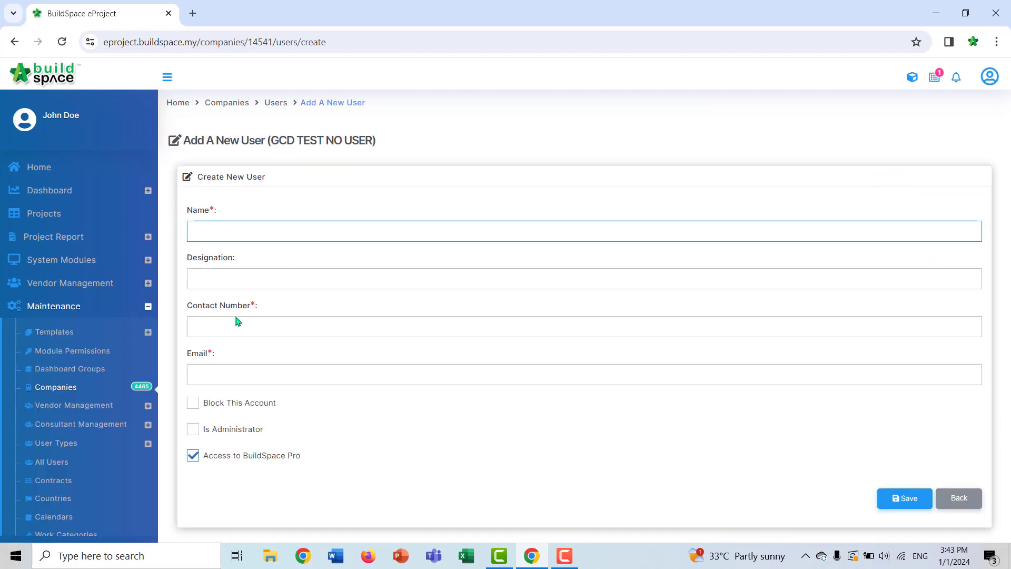
pyautogui.click(196, 456)
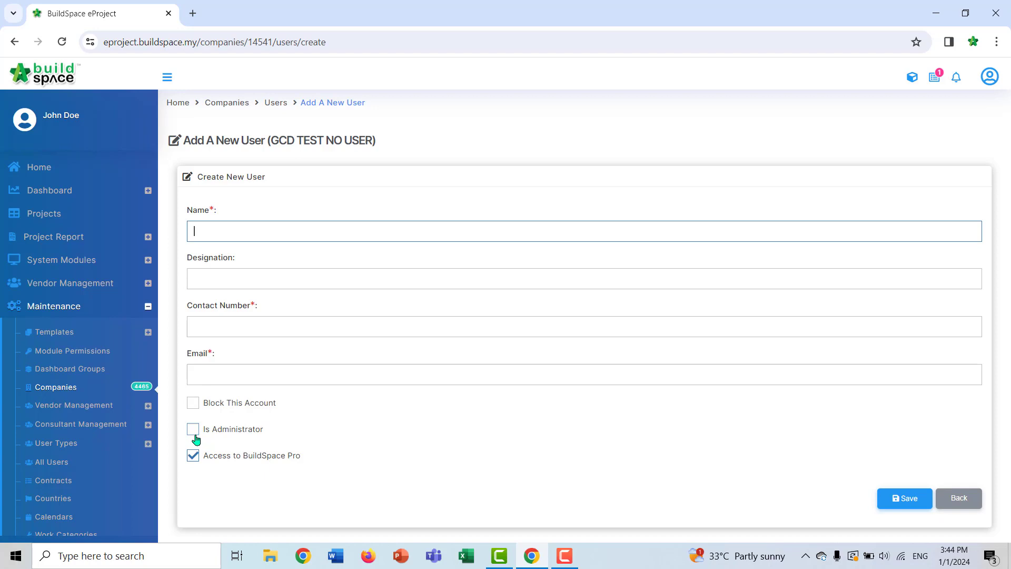
pyautogui.click(956, 501)
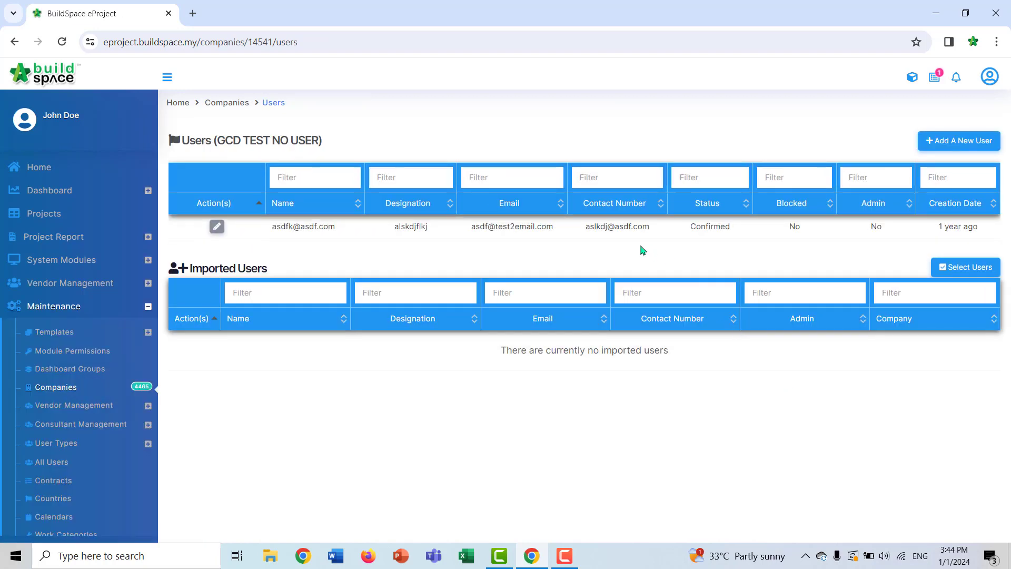
# Filter the Companies list by user group "project ma" and open the users of PROJECT MANAGEMENT OFFICE 1
pyautogui.click(53, 390)
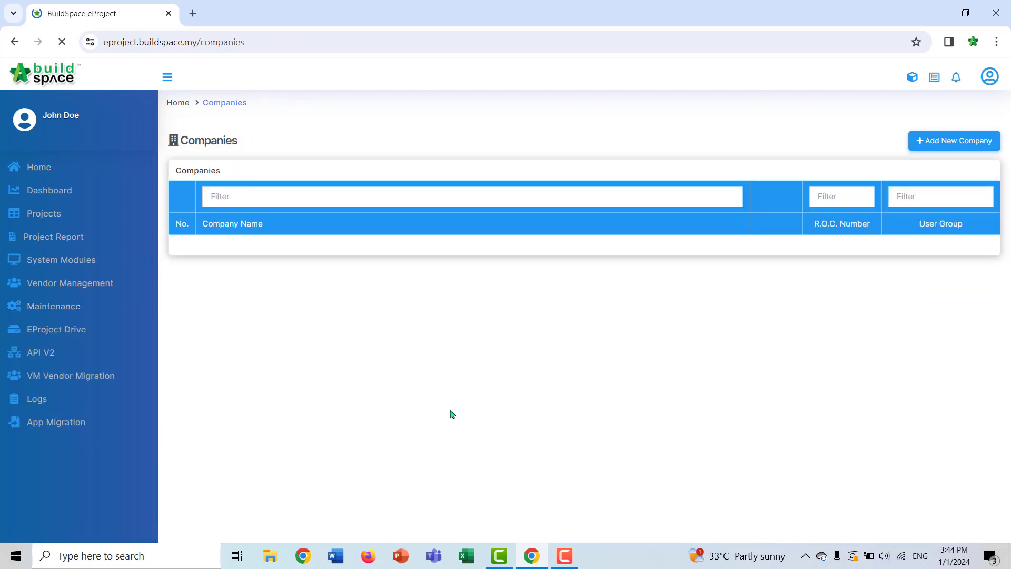
pyautogui.click(958, 221)
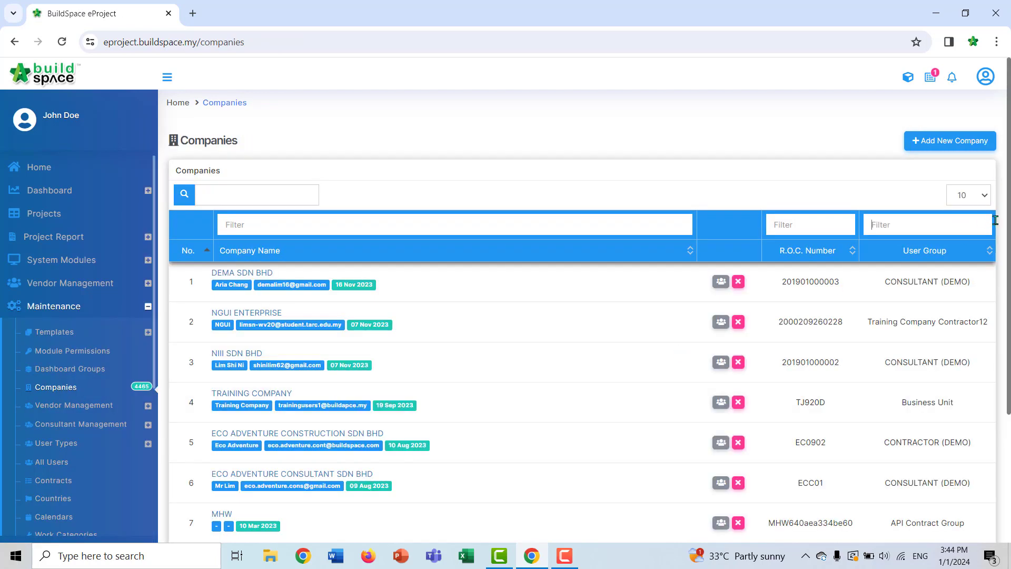
pyautogui.write('project ma')
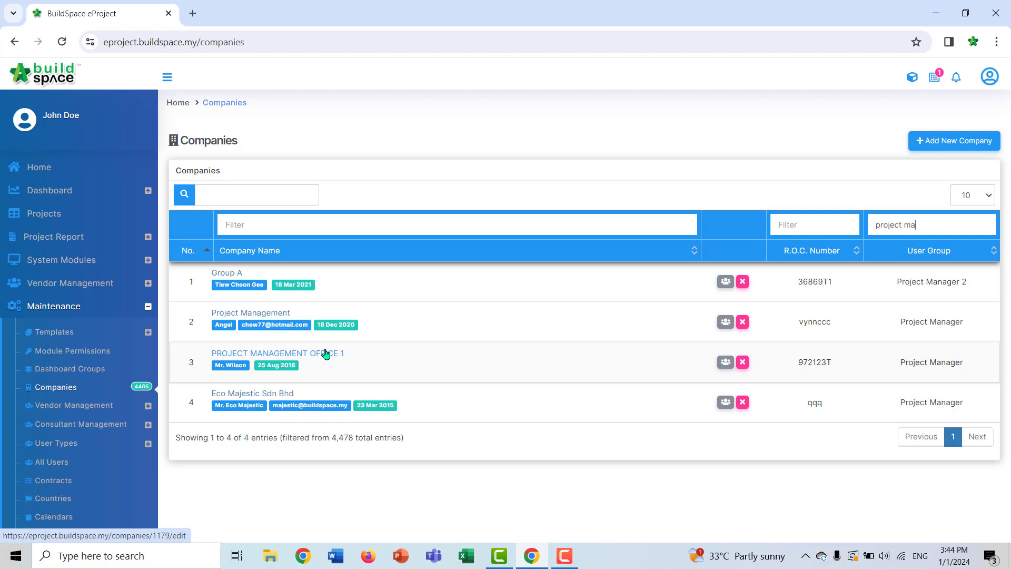
pyautogui.click(723, 362)
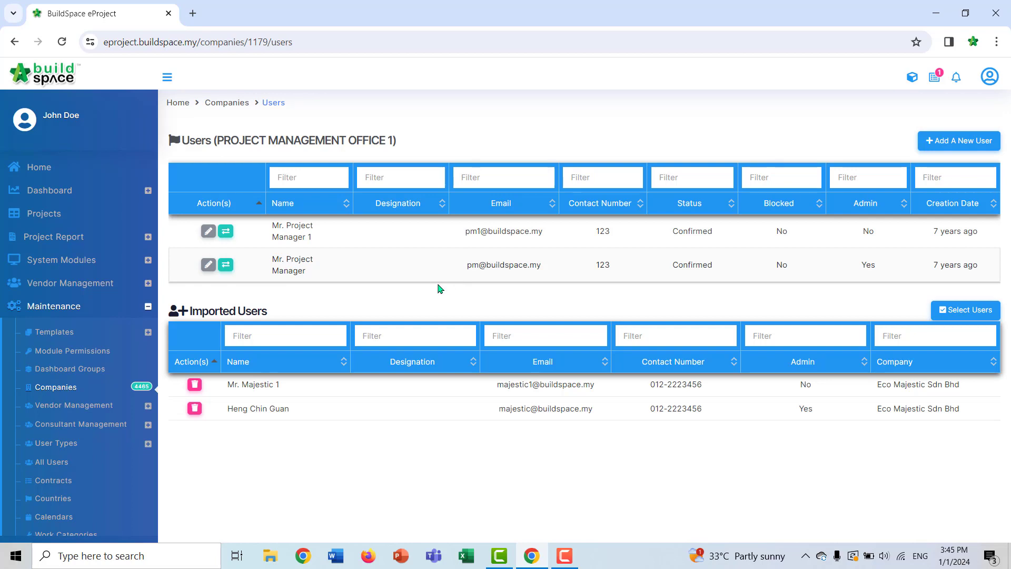
# Return to the Companies list, start another new company record and choose Business Unit as its vendor group
pyautogui.click(55, 387)
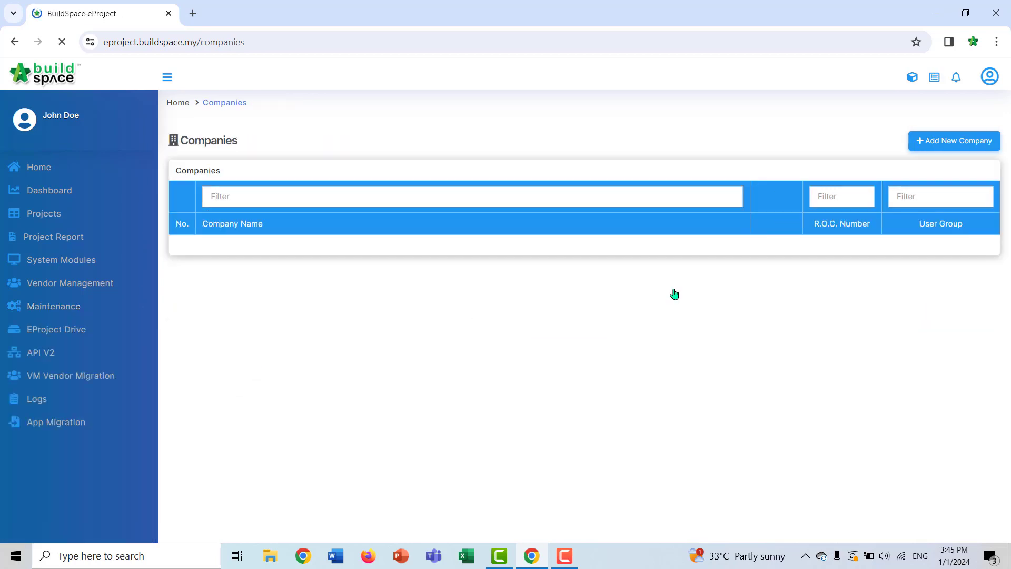
pyautogui.click(946, 143)
pyautogui.scroll(-1, 456, 310)
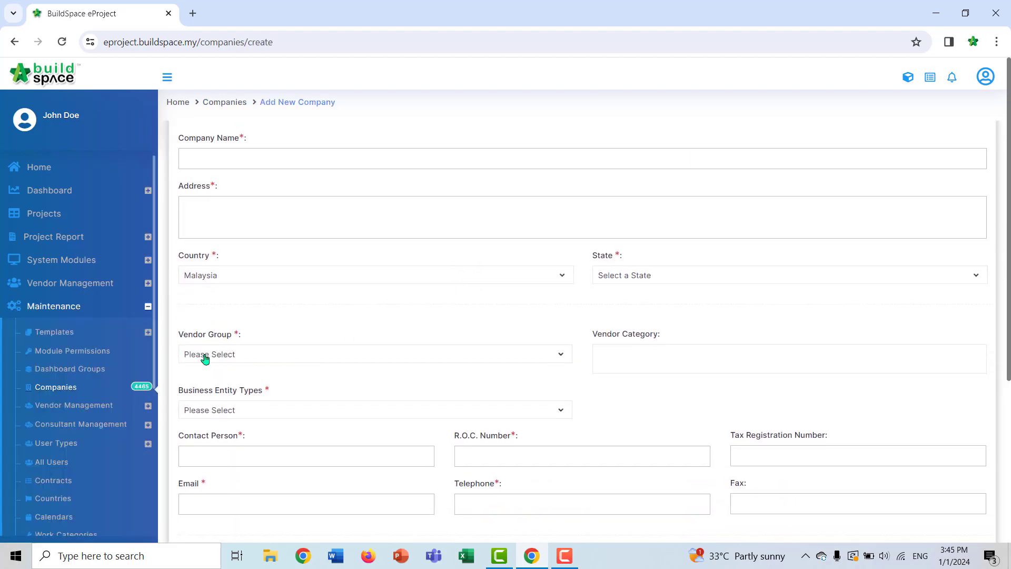
pyautogui.click(227, 355)
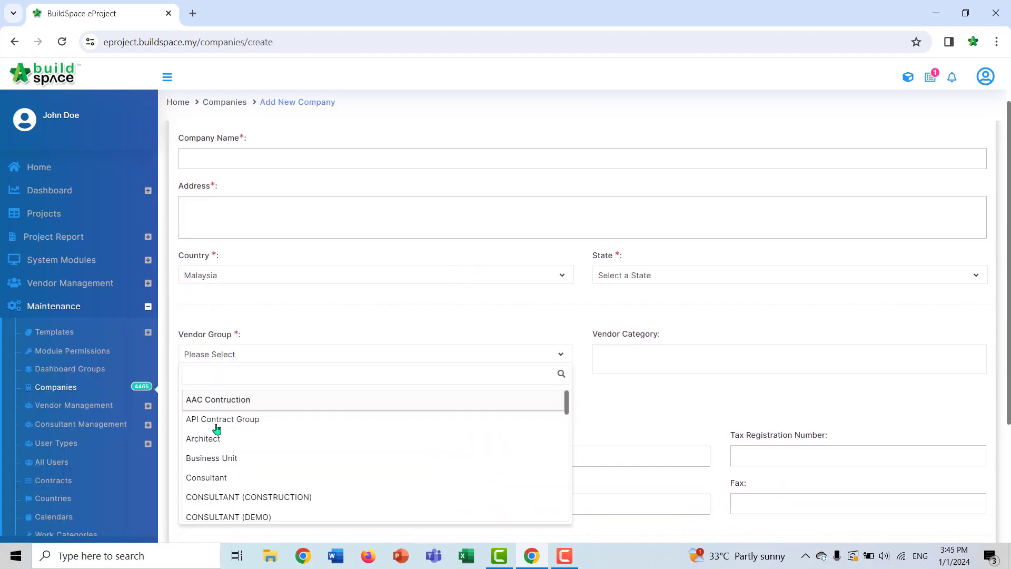
pyautogui.click(221, 459)
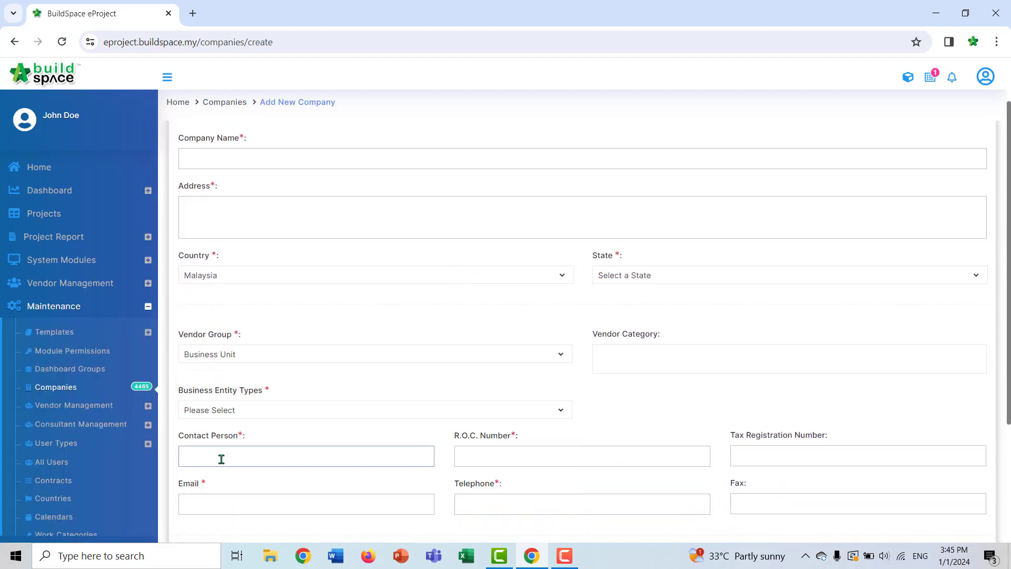
# Search the vendor groups for "group" and change the new company's vendor group to Group Contract Division
pyautogui.click(250, 357)
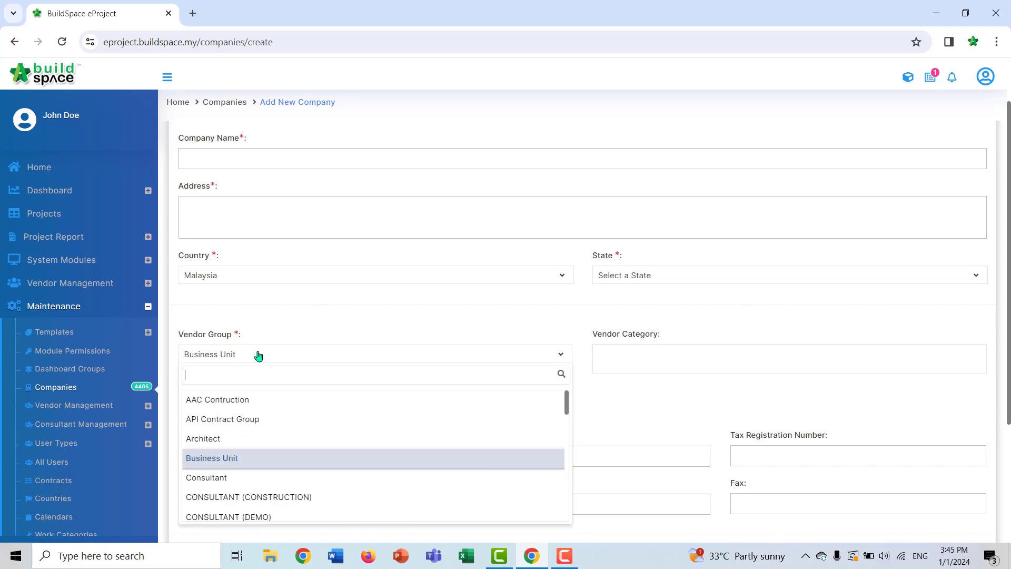
pyautogui.write('group')
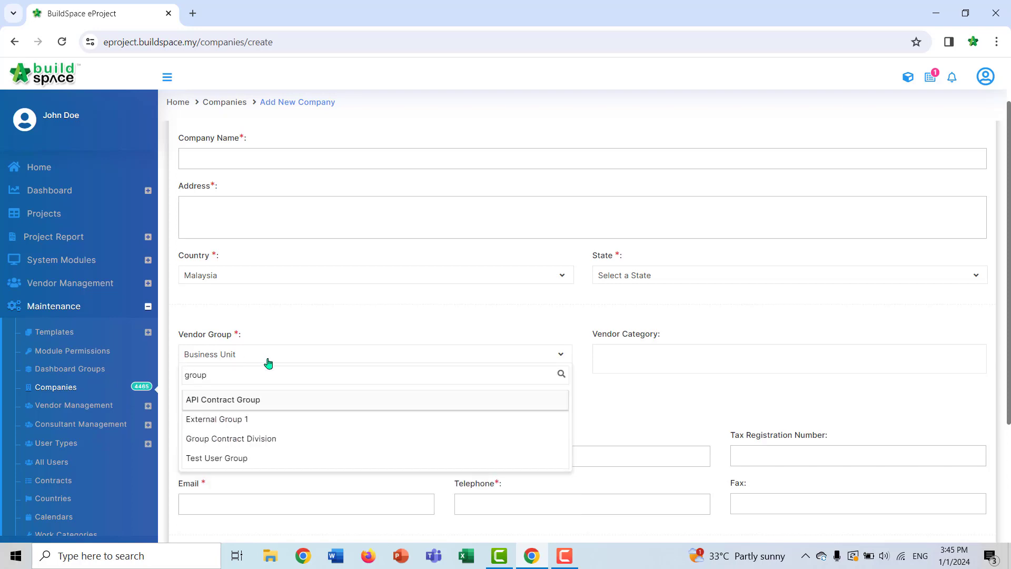
pyautogui.click(301, 440)
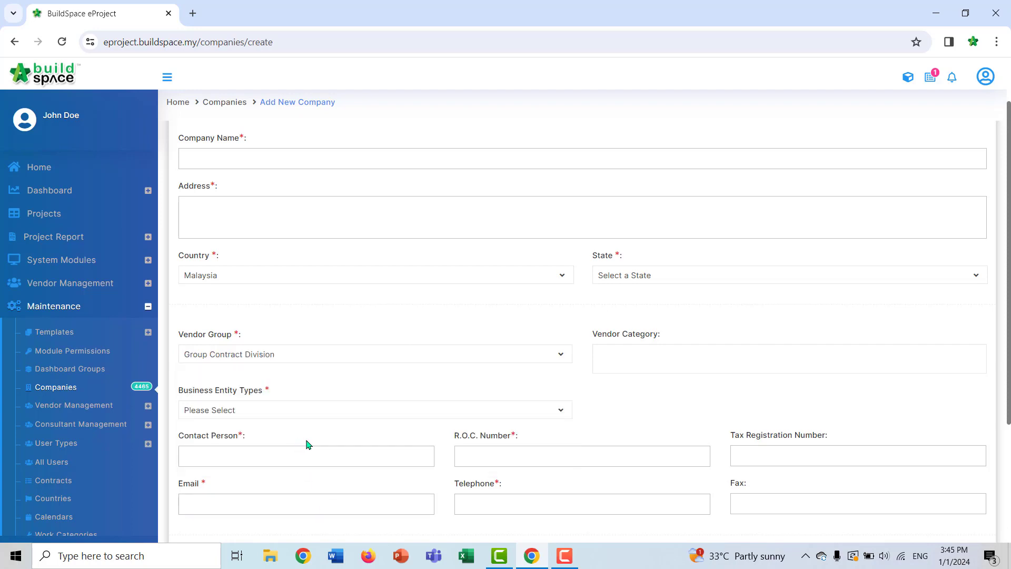
# Search the vendor groups for "project", set the new company's vendor group to Project Manager and review the remaining form fields
pyautogui.click(281, 357)
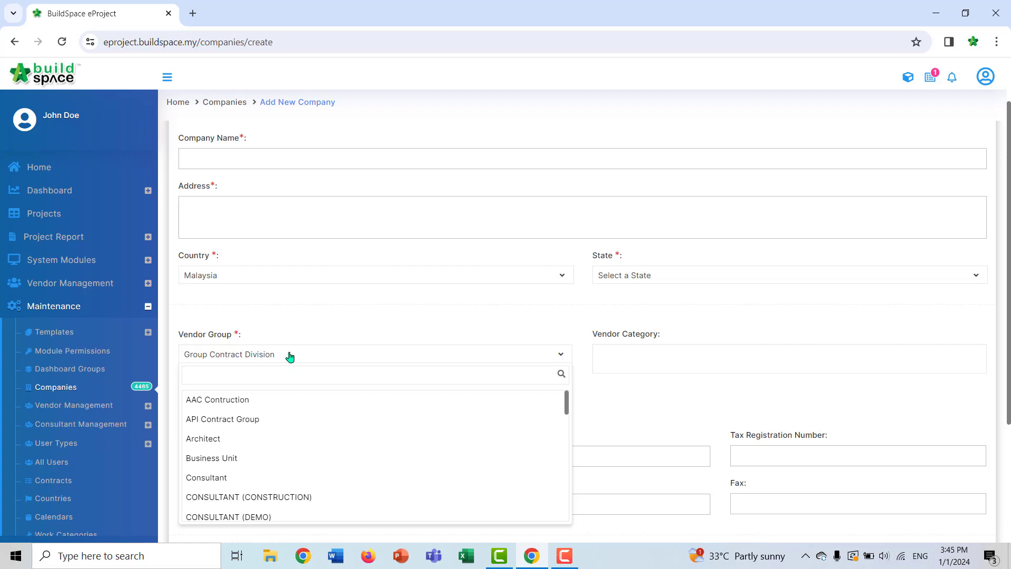
pyautogui.write('project')
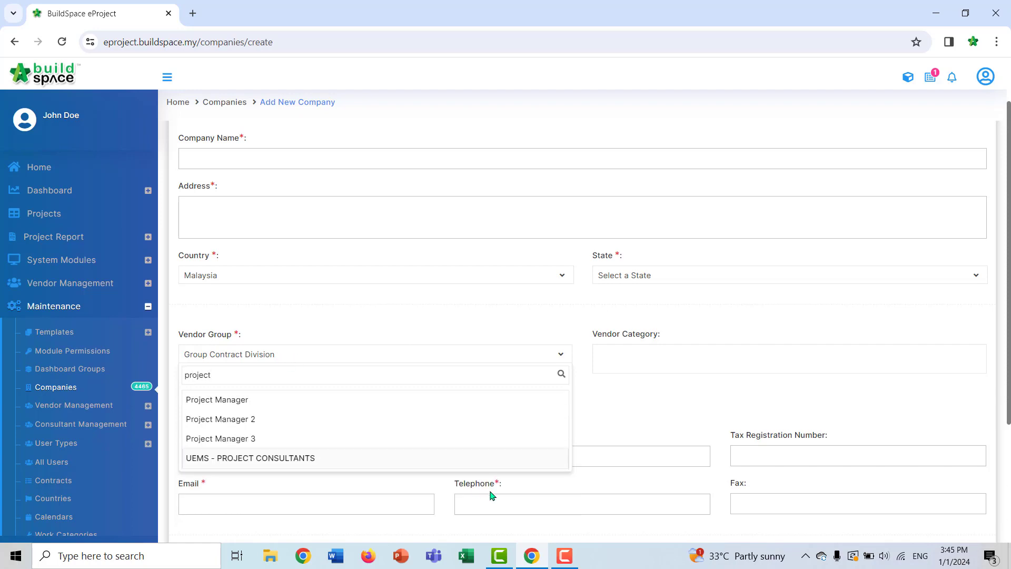
pyautogui.click(266, 407)
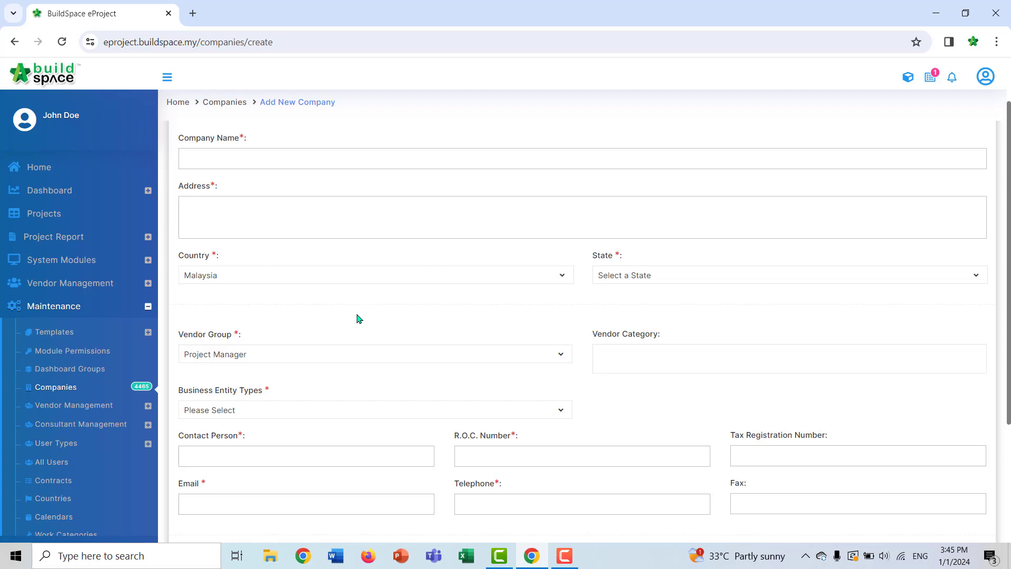
pyautogui.scroll(-1, 356, 318)
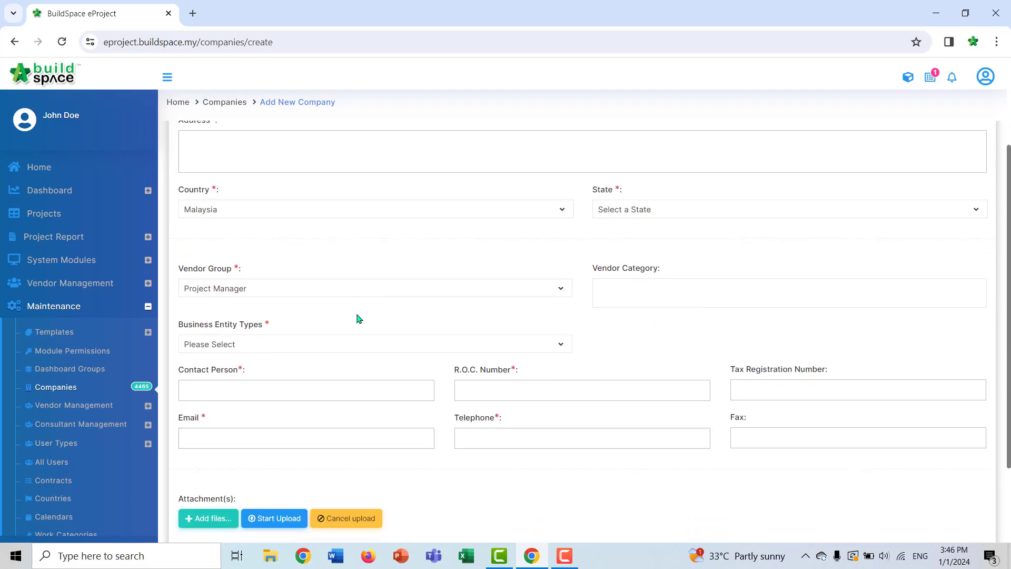
pyautogui.scroll(-2, 362, 316)
pyautogui.click(369, 320)
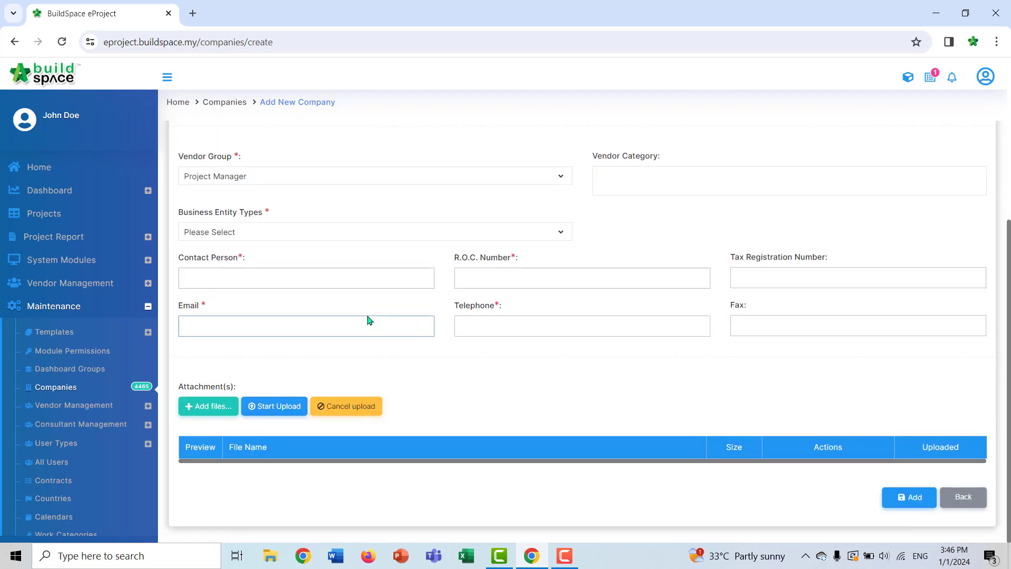